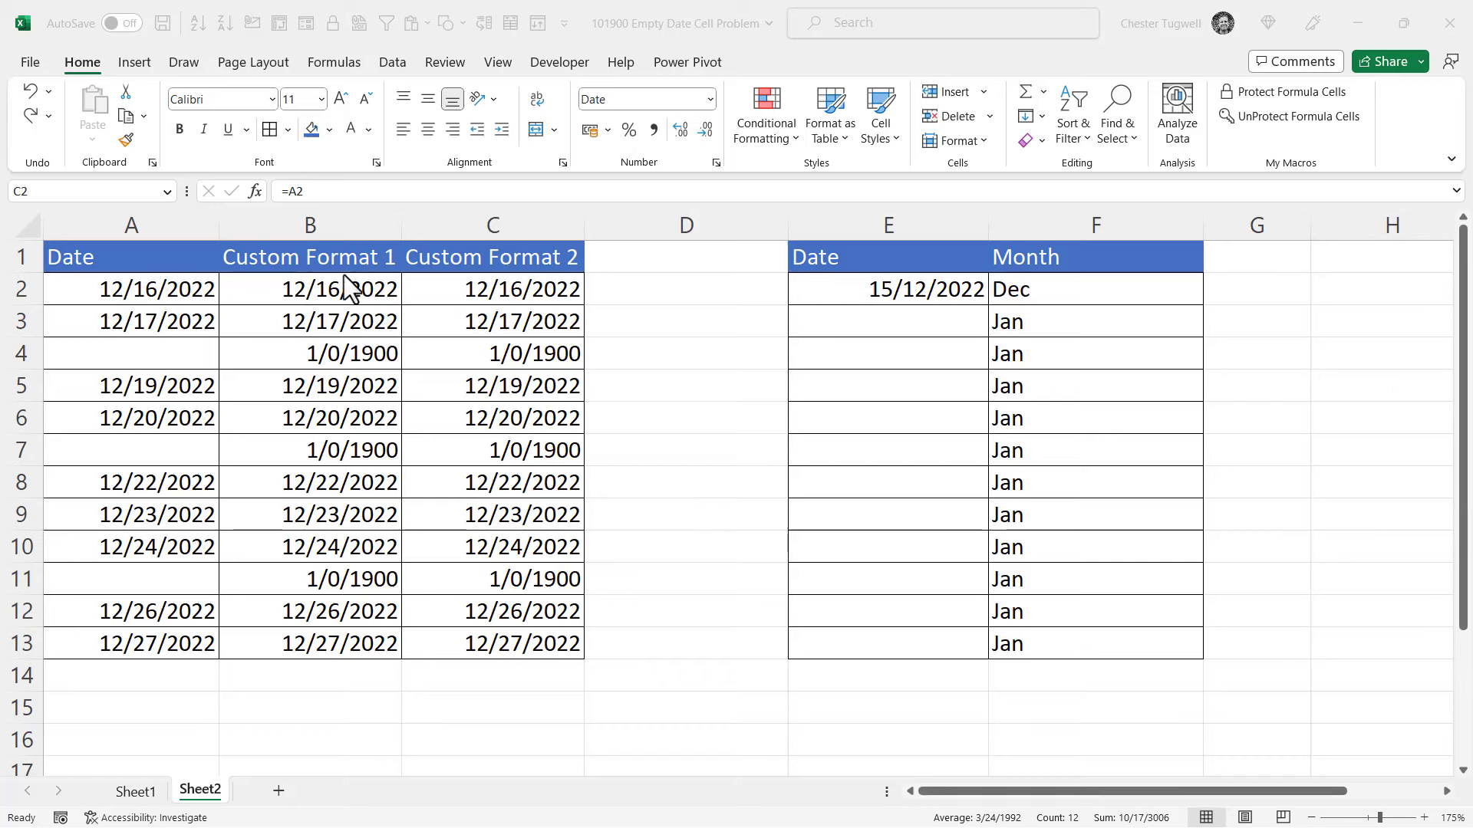
Give dates in B2:B13 the custom format m/d/yyyy;;; so blank rows show nothing.
{"action": "key", "text": "ctrl+shift+Down"}
{"action": "left_click_drag", "start_coordinate": [343, 322], "coordinate": [327, 619]}
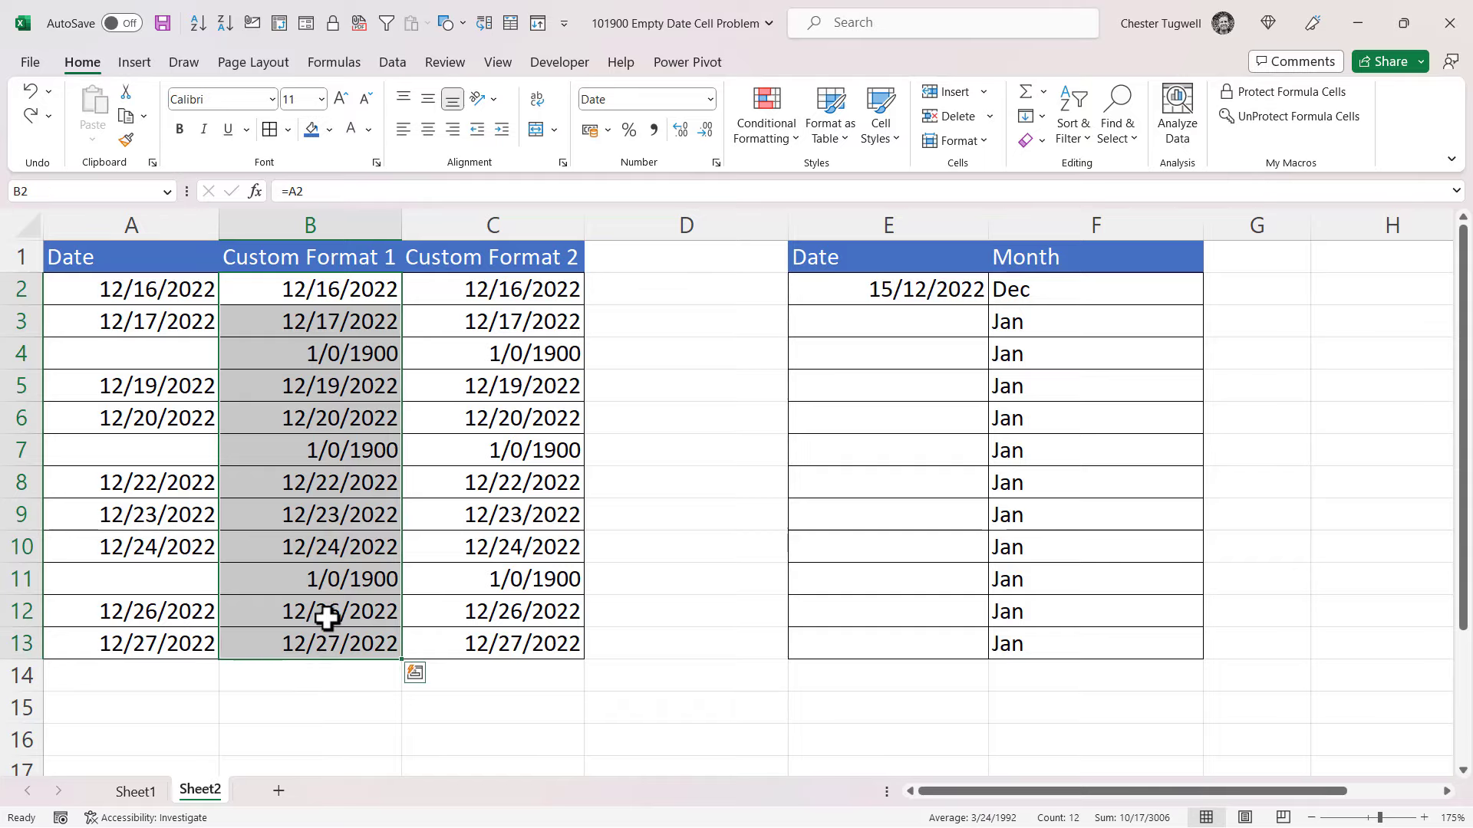
{"action": "key", "text": "ctrl+1"}
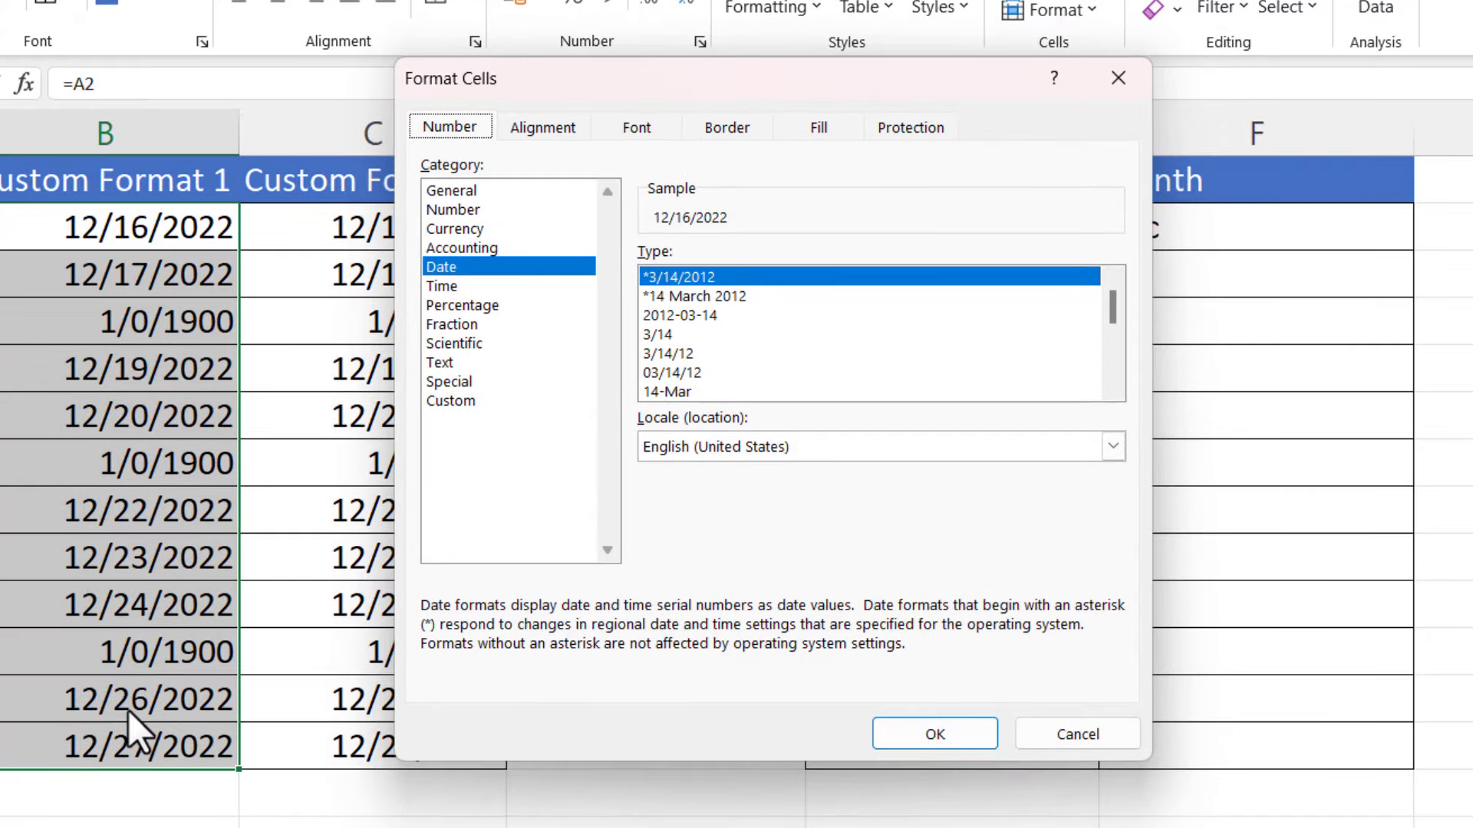
{"action": "left_click", "coordinate": [454, 400]}
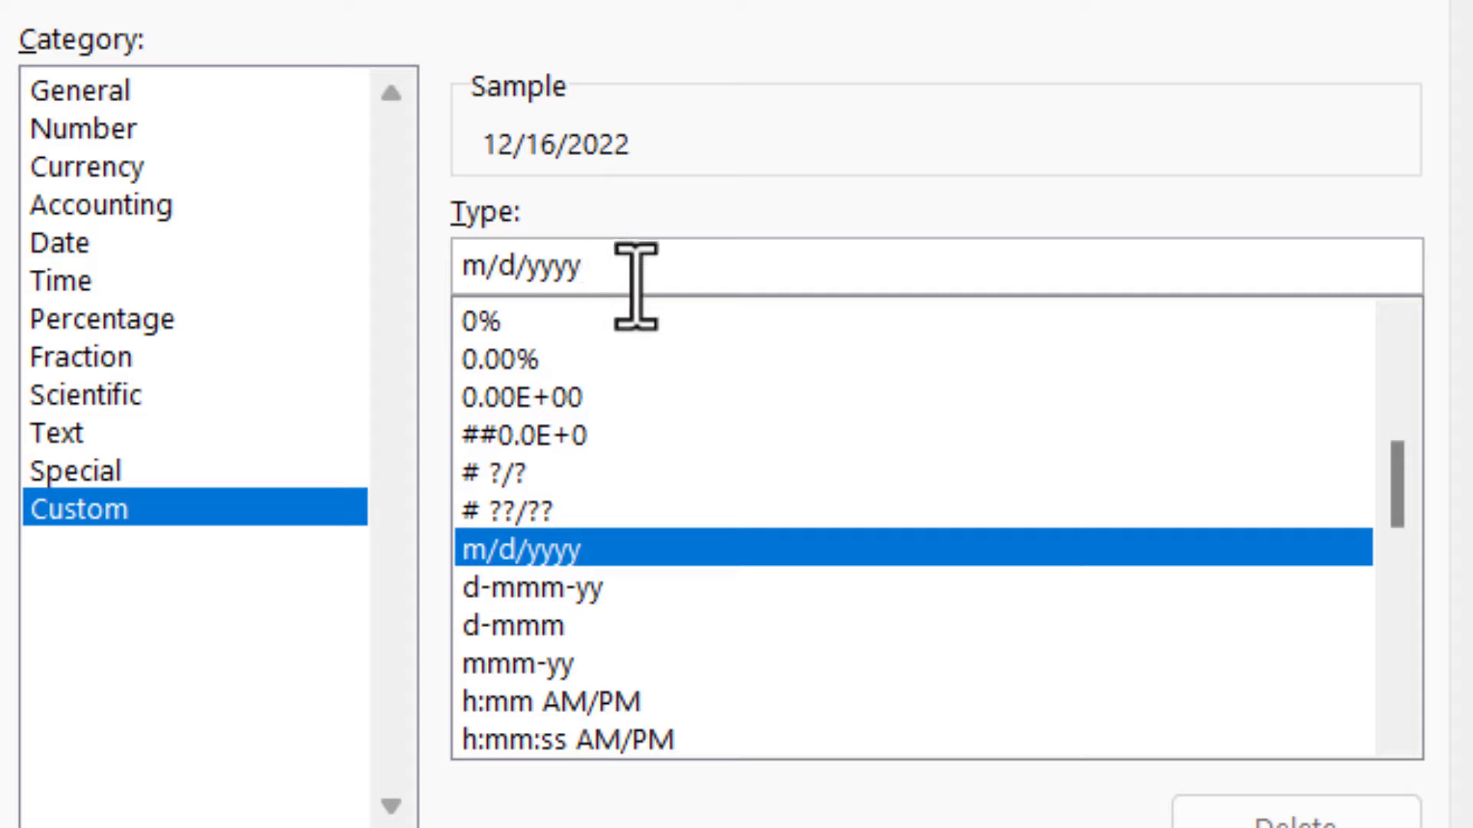
{"action": "type", "text": ";"}
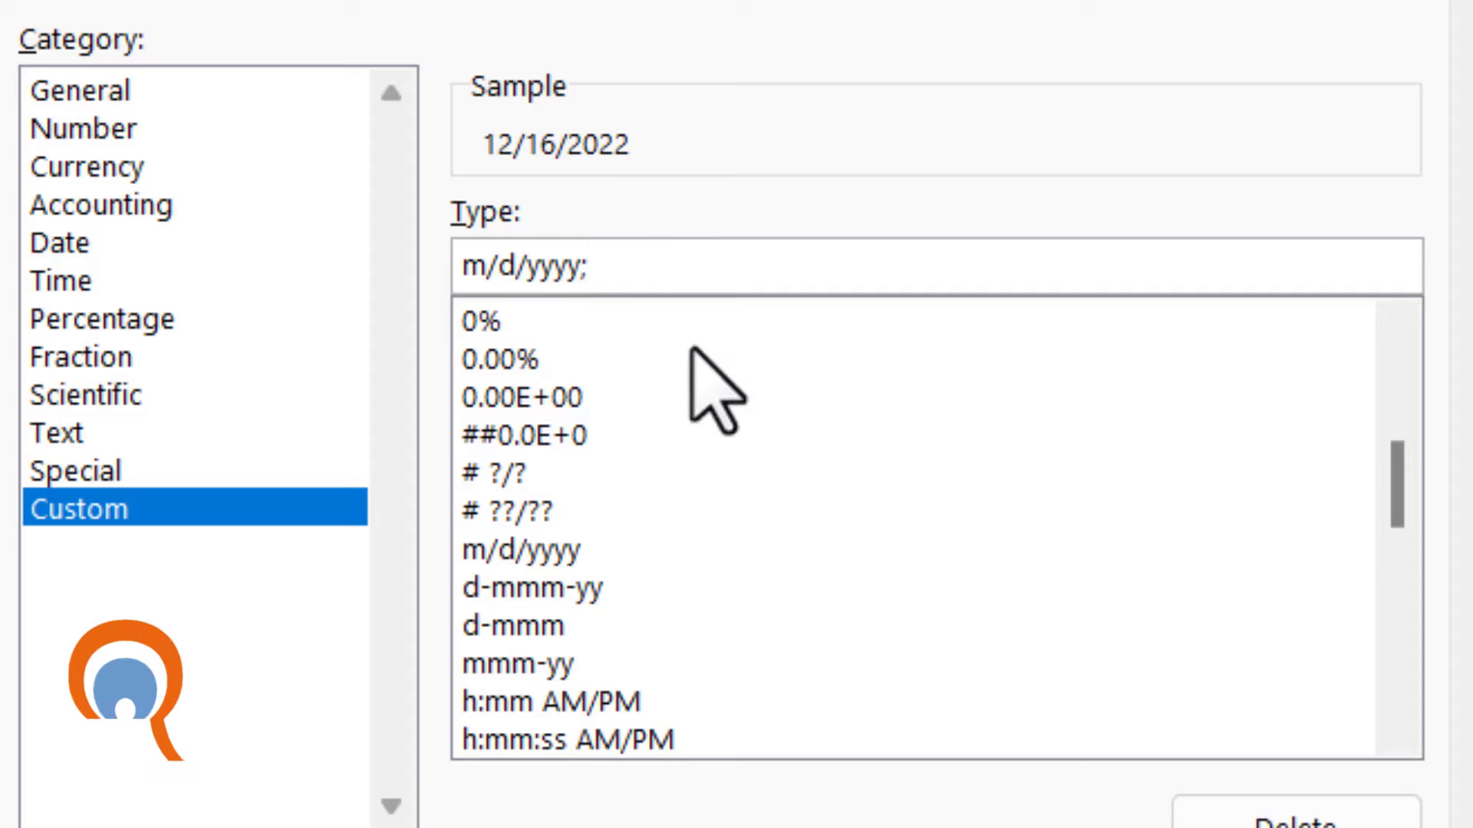
{"action": "type", "text": ";;"}
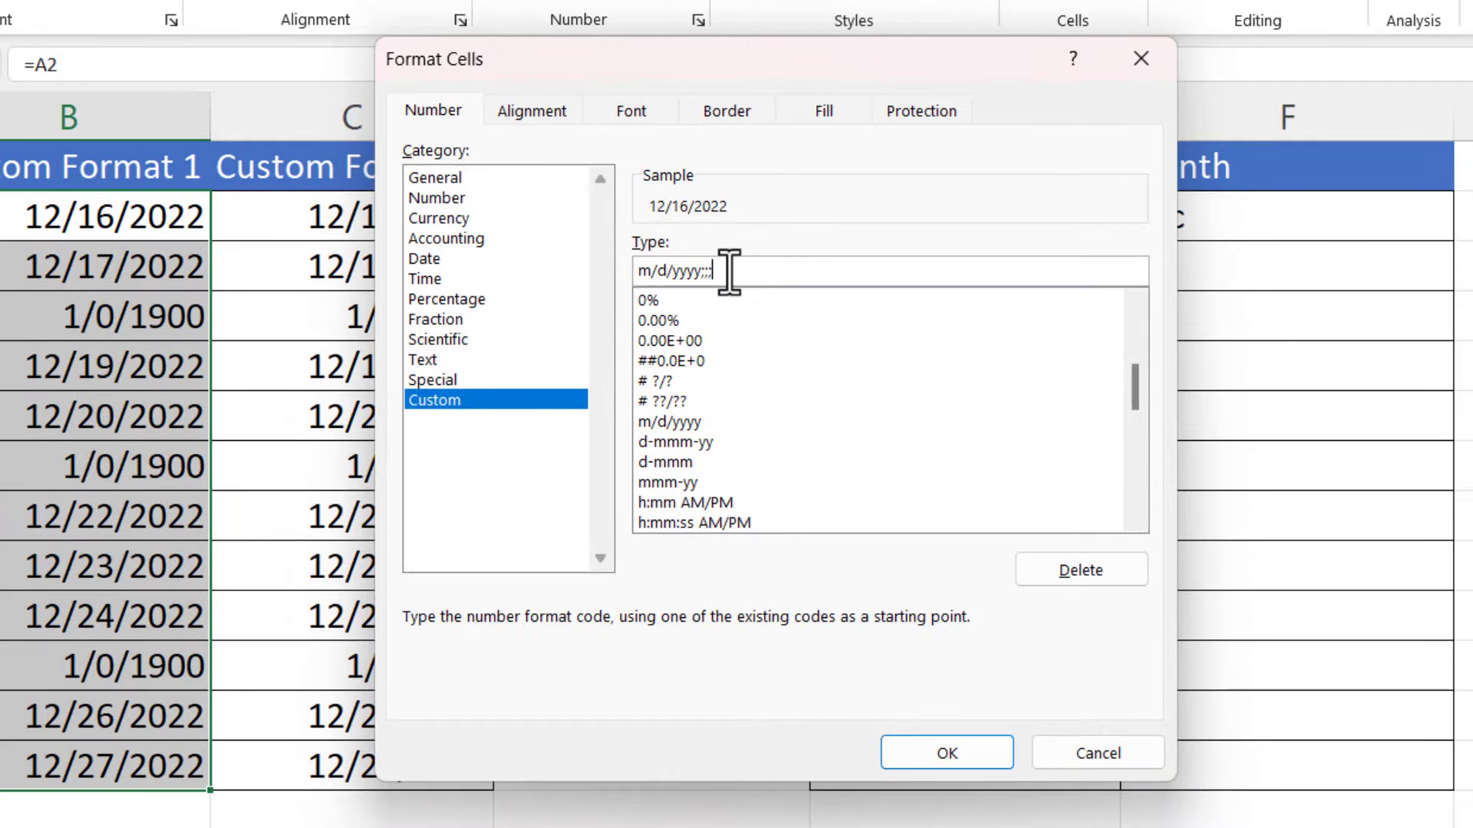
{"action": "left_click", "coordinate": [945, 751]}
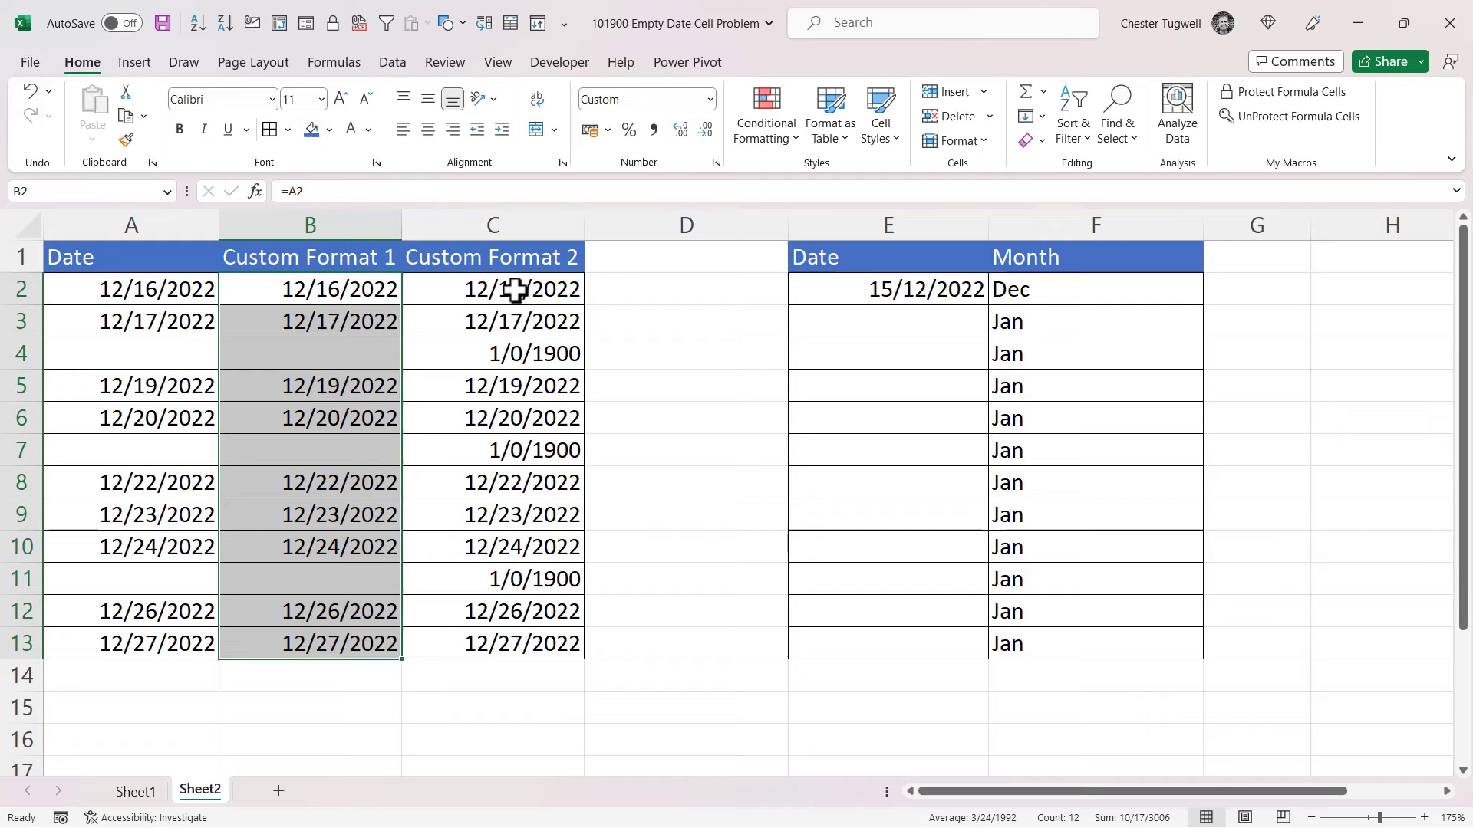
Apply the custom format [=0]"";m/d/yyyy to C2:C13 so zero dates appear blank.
{"action": "left_click_drag", "start_coordinate": [517, 290], "coordinate": [510, 643]}
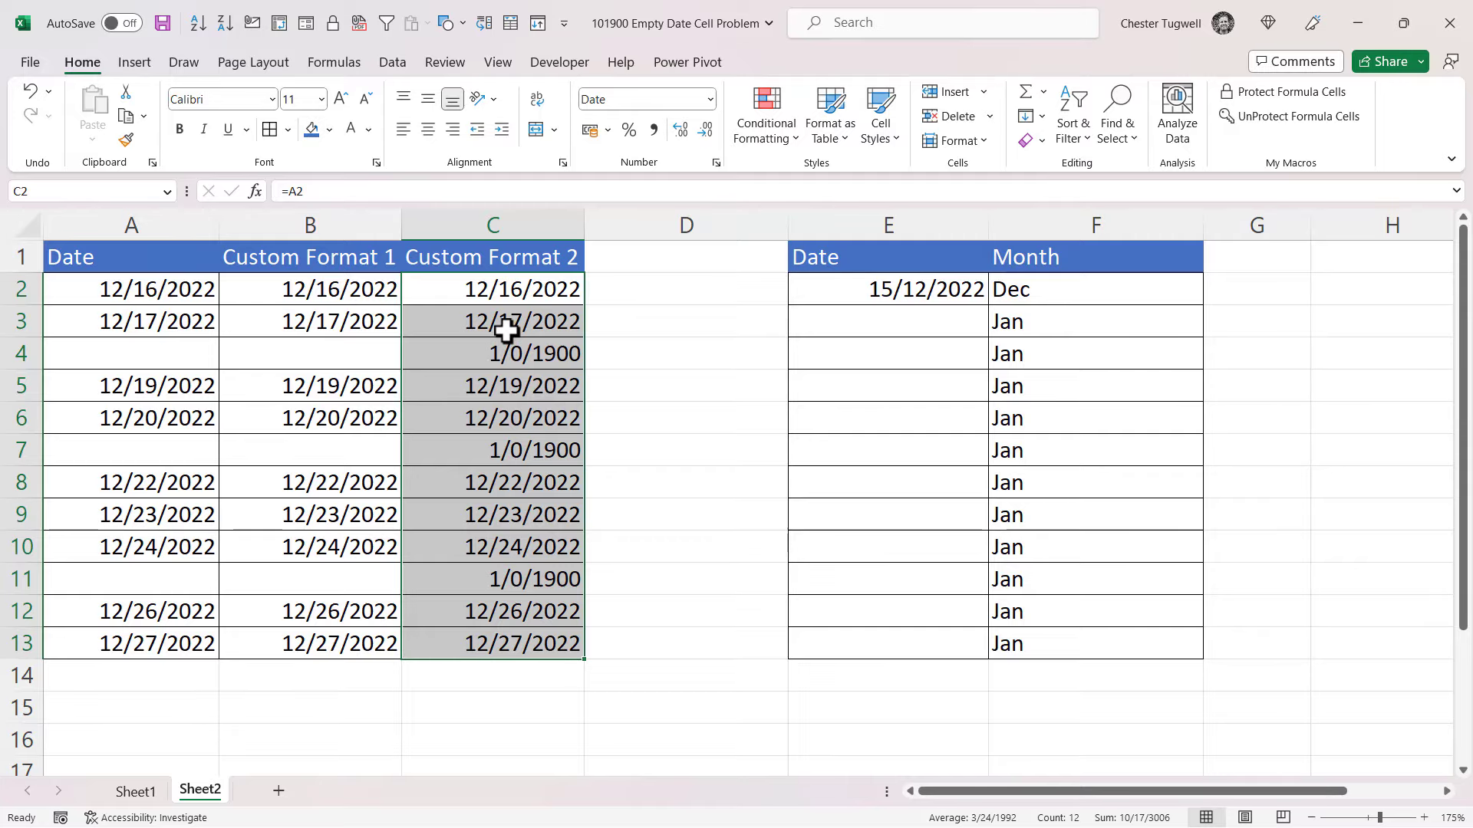
{"action": "key", "text": "ctrl+1"}
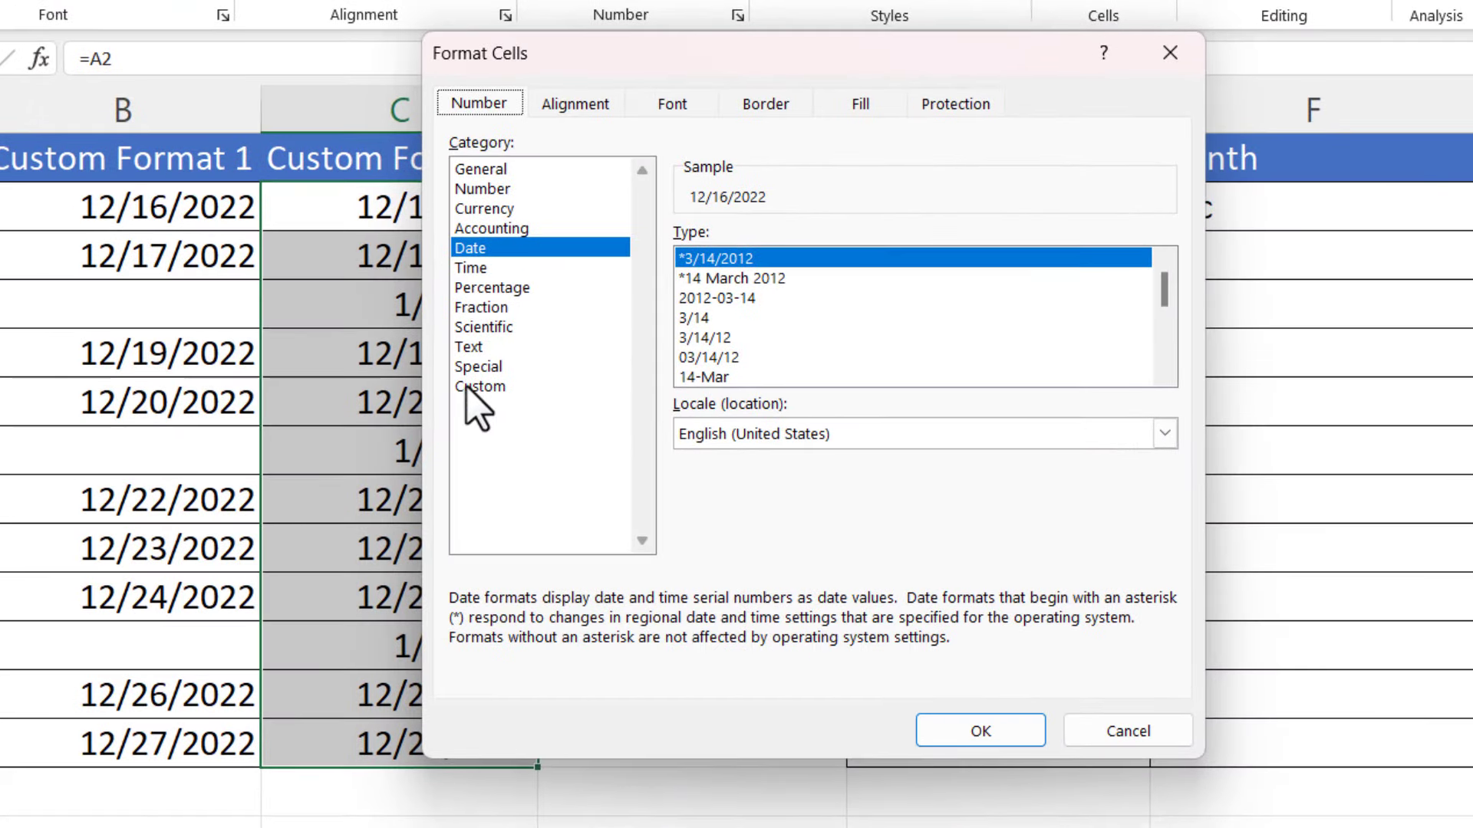
{"action": "left_click", "coordinate": [474, 387]}
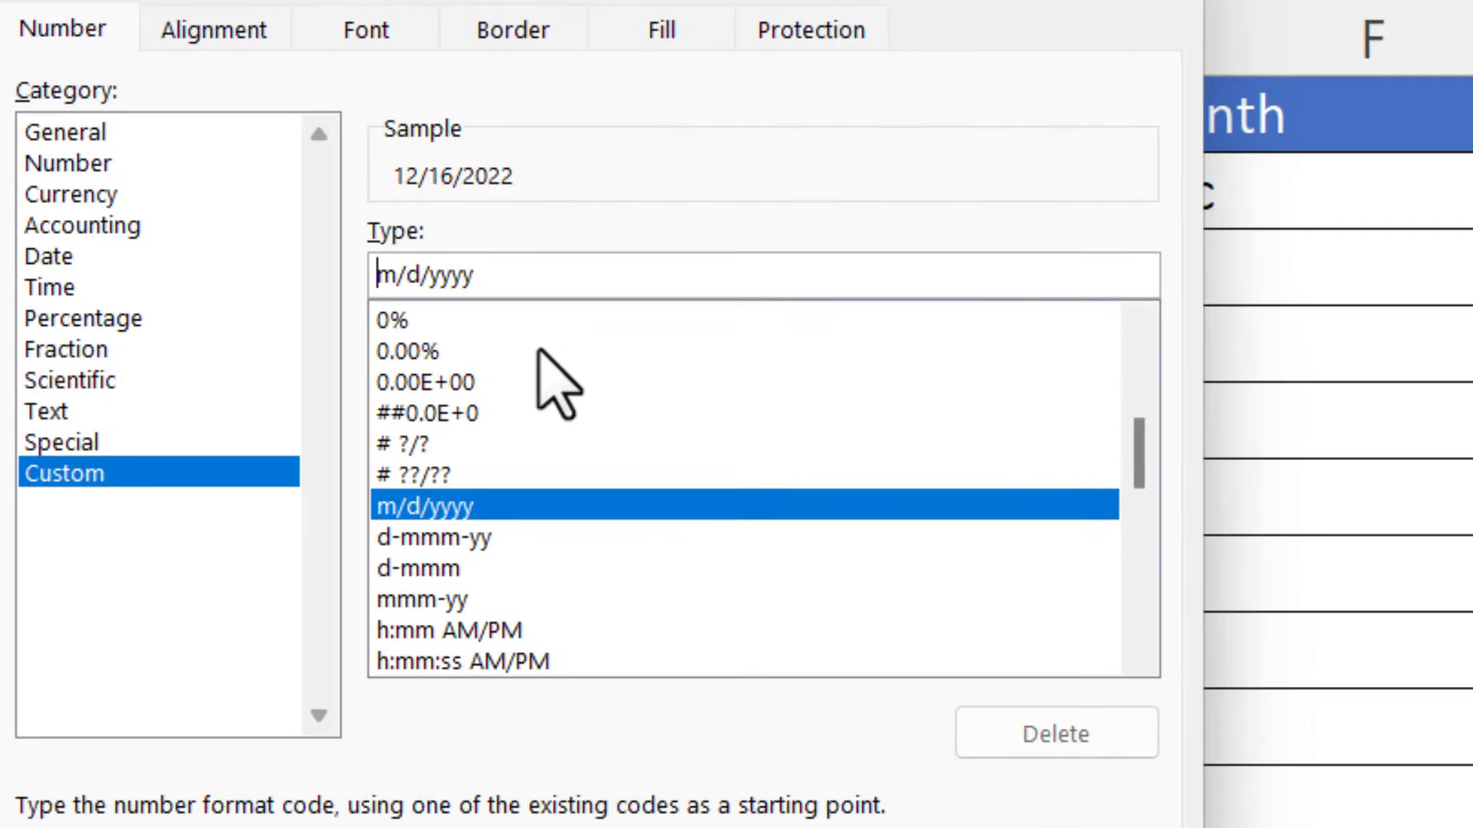
{"action": "type", "text": "[="}
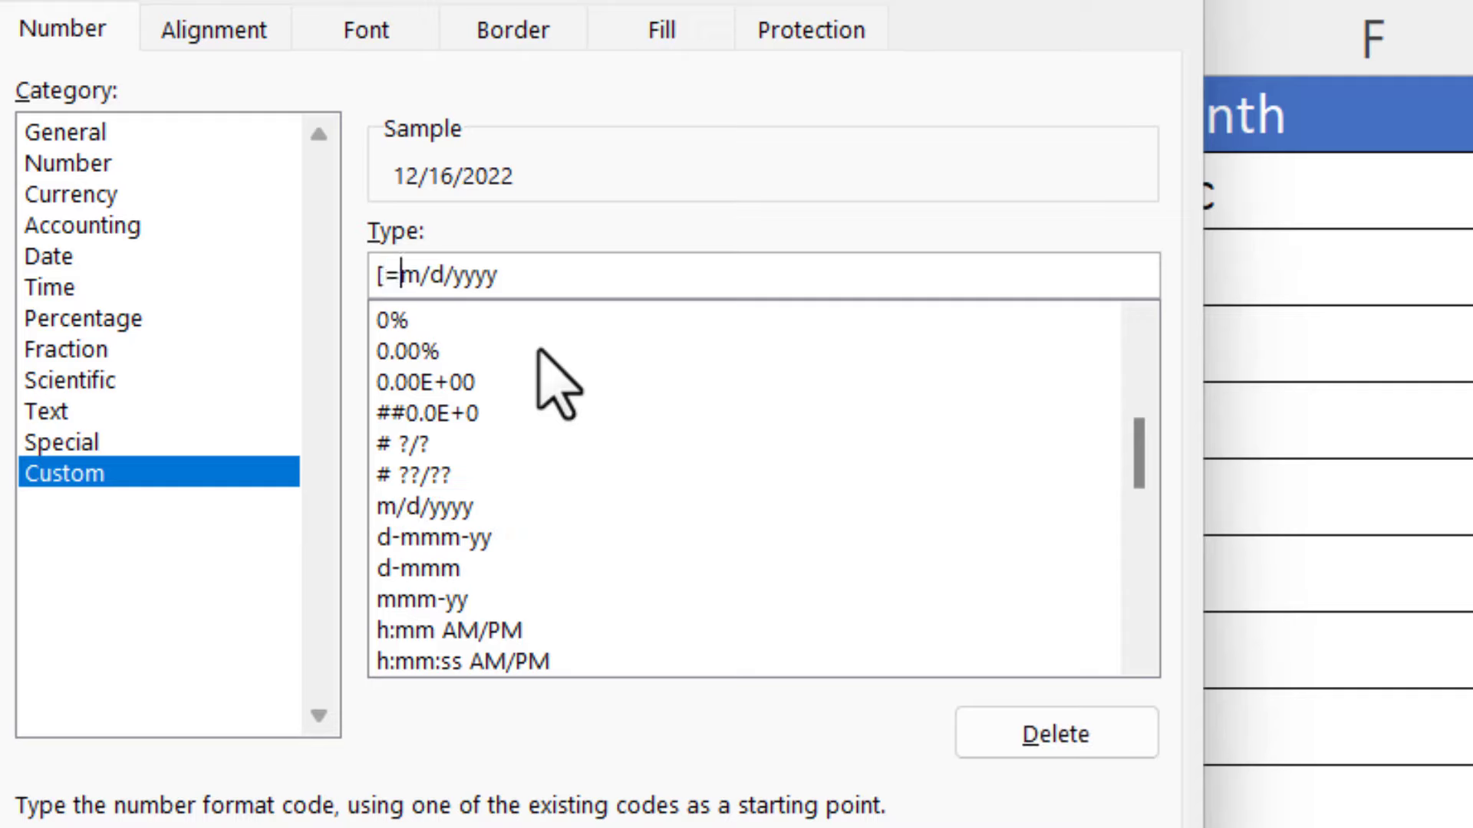
{"action": "type", "text": "0]"}
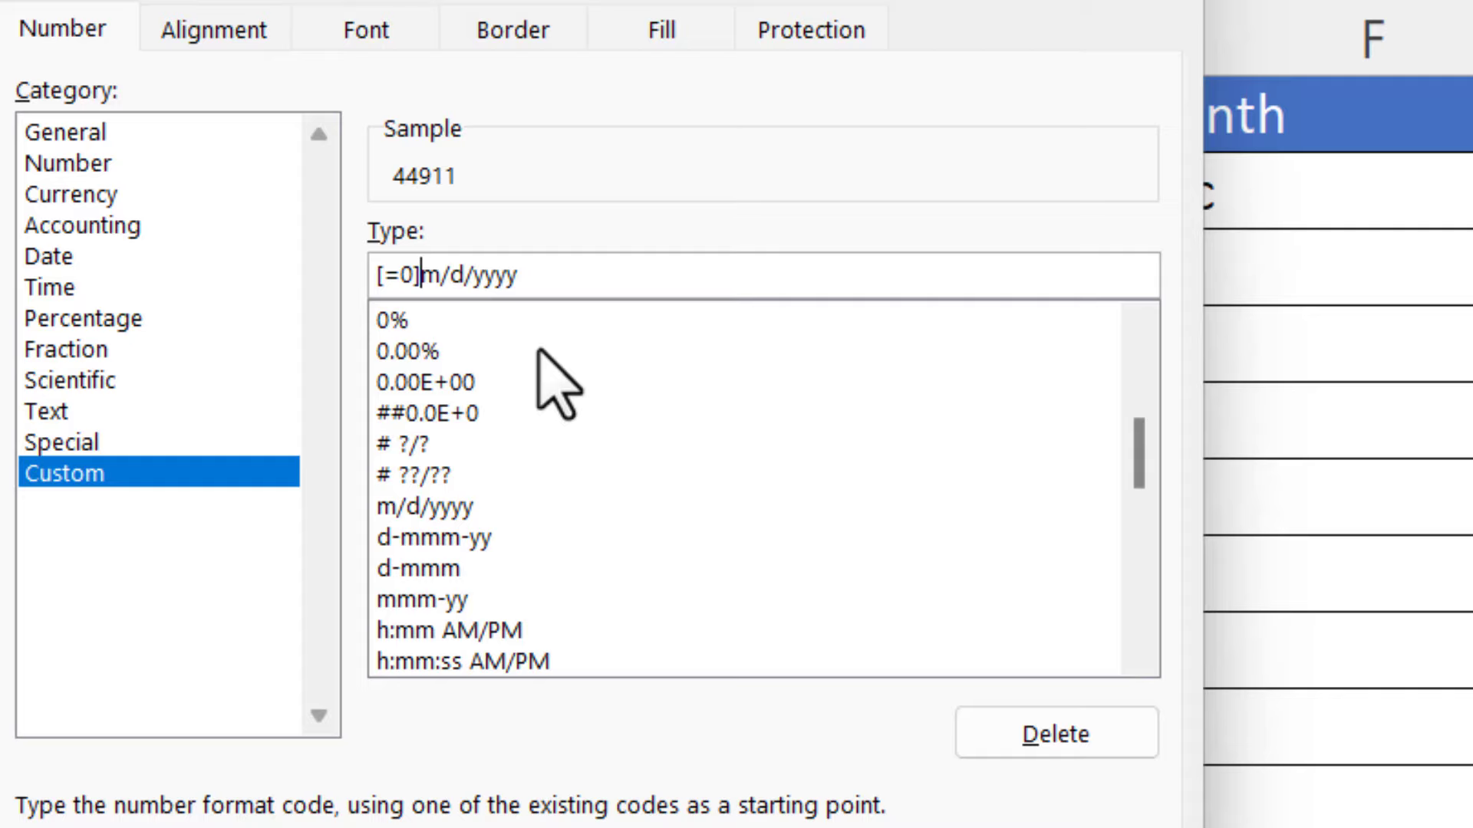
{"action": "type", "text": "\"\""}
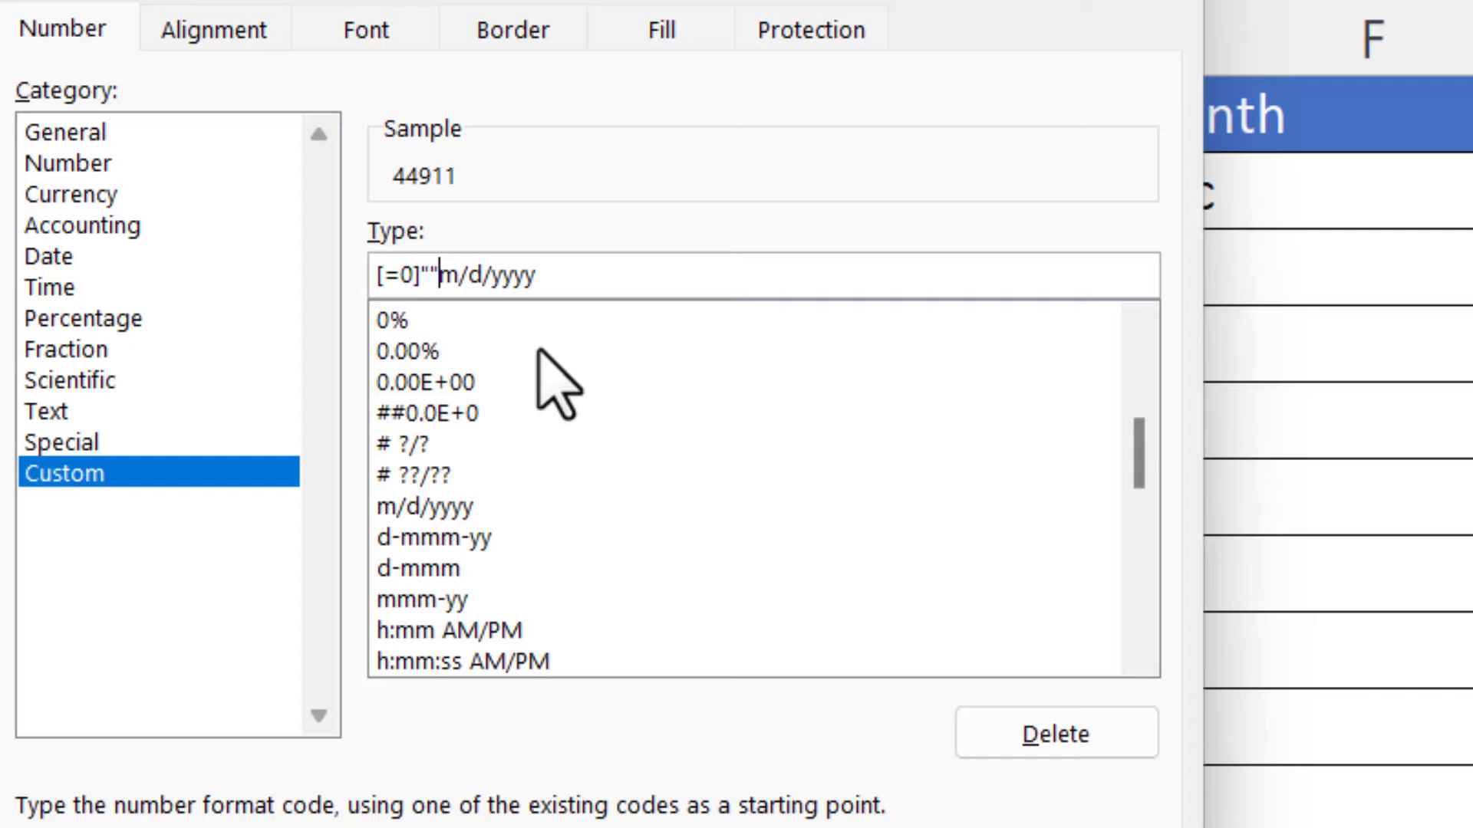
{"action": "type", "text": ";"}
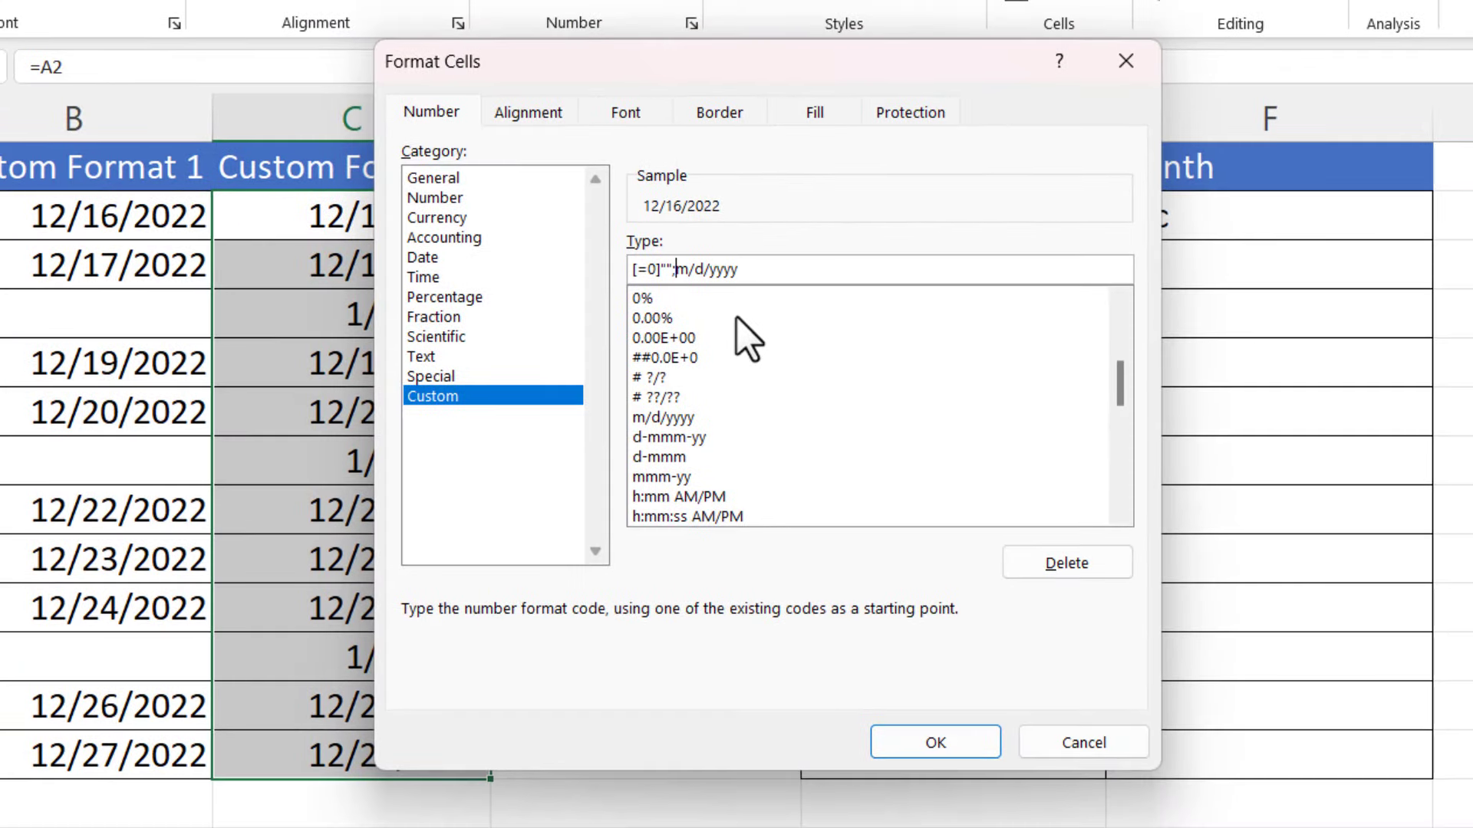
{"action": "left_click", "coordinate": [937, 741]}
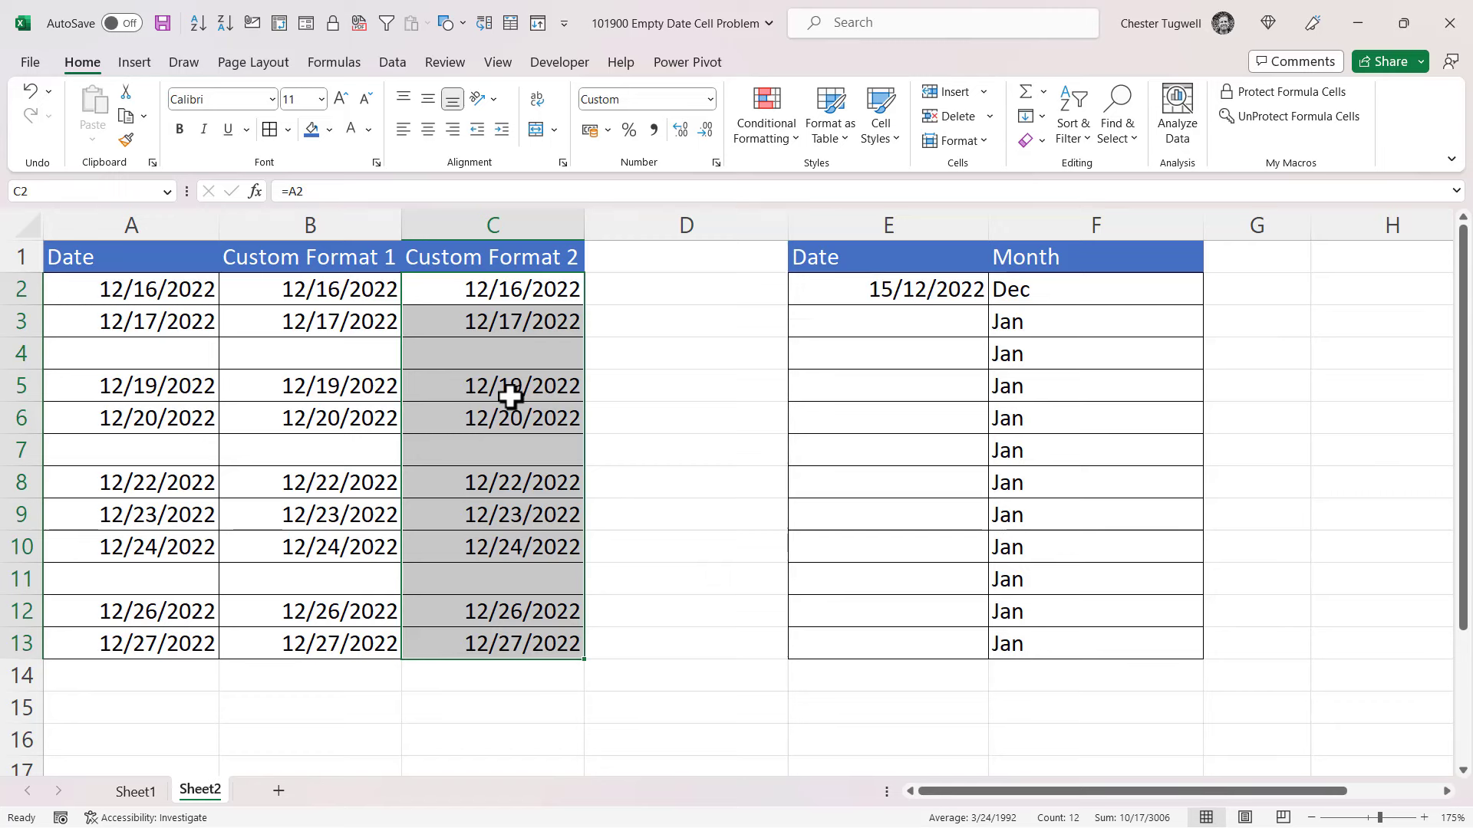
{"action": "left_click", "coordinate": [1447, 792]}
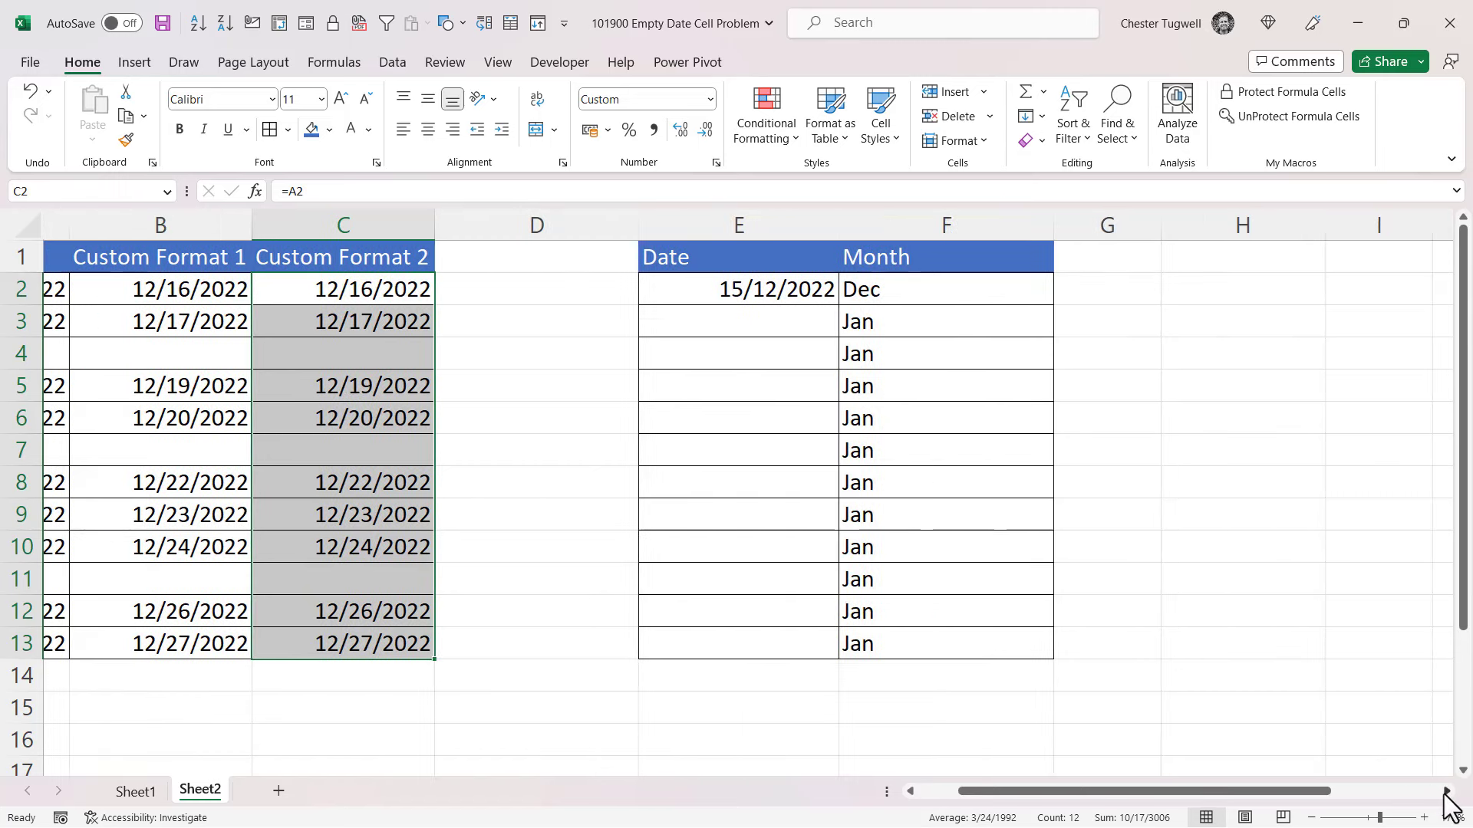
{"action": "left_click", "coordinate": [894, 293]}
{"action": "double_click", "coordinate": [895, 293]}
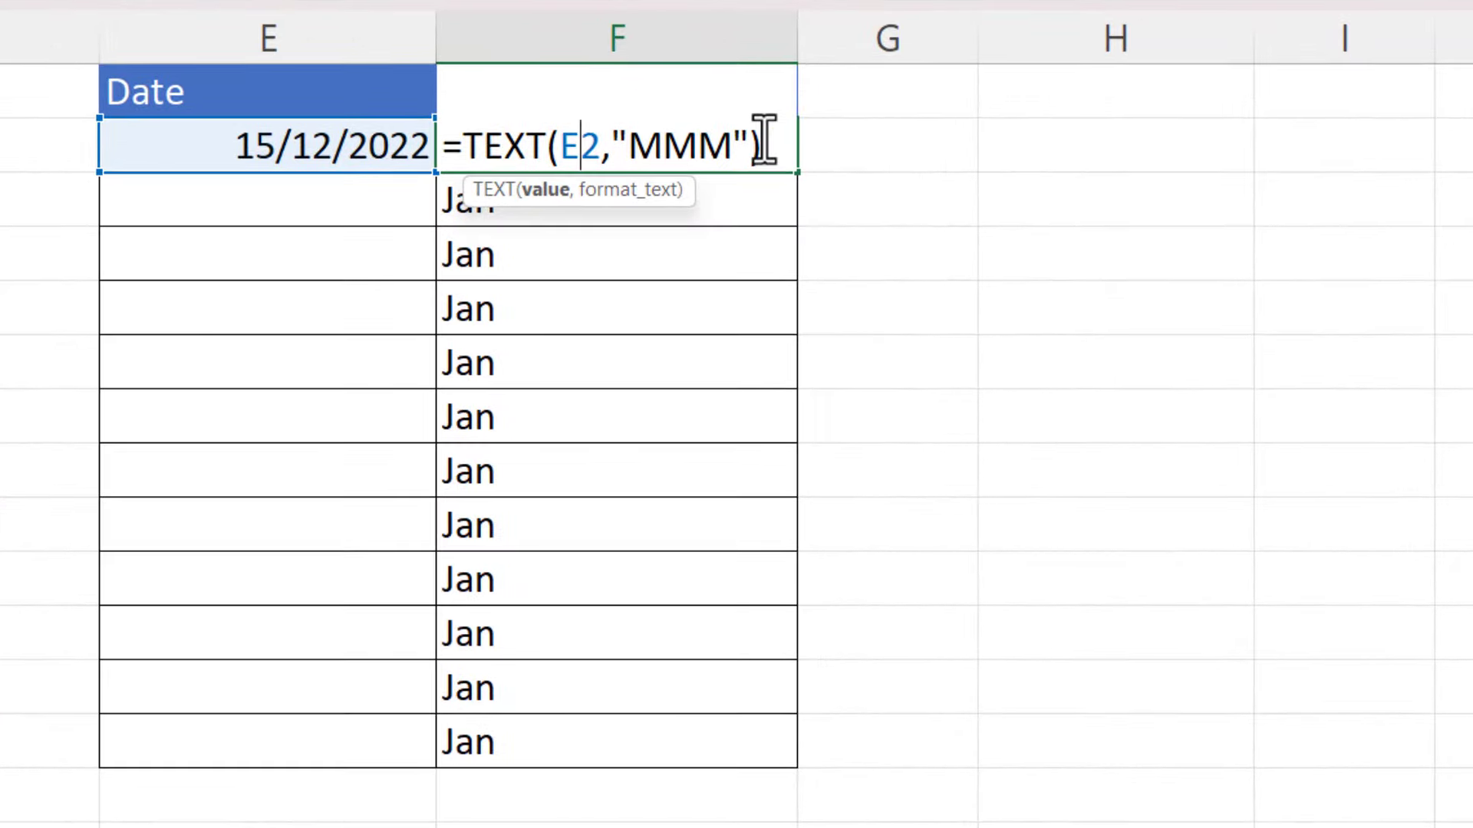
{"action": "key", "text": "Return"}
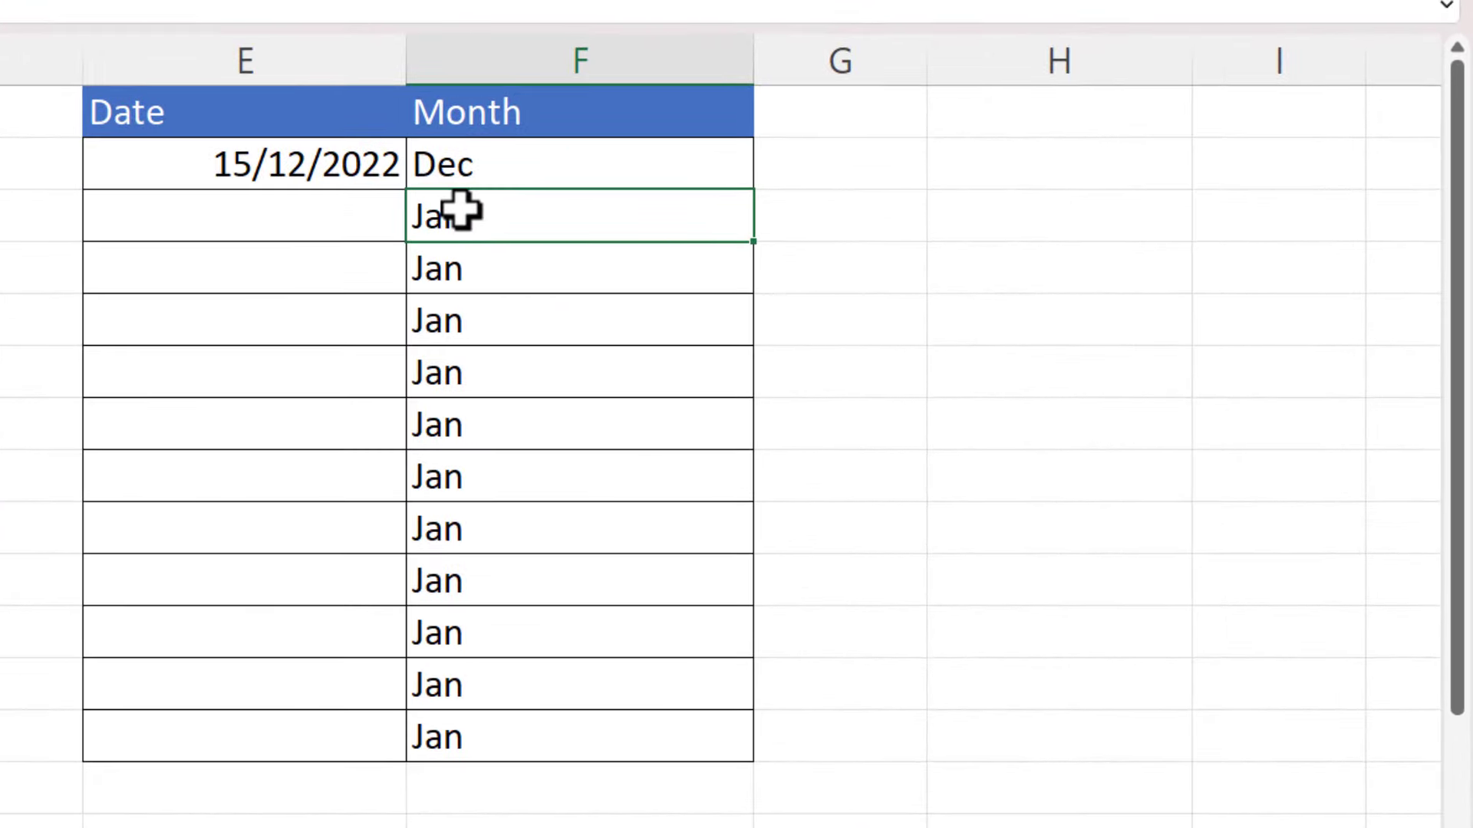
Change F2's formula to =IF(E2="","",TEXT(E2,"MMM")).
{"action": "key", "text": "Up"}
{"action": "key", "text": "F2"}
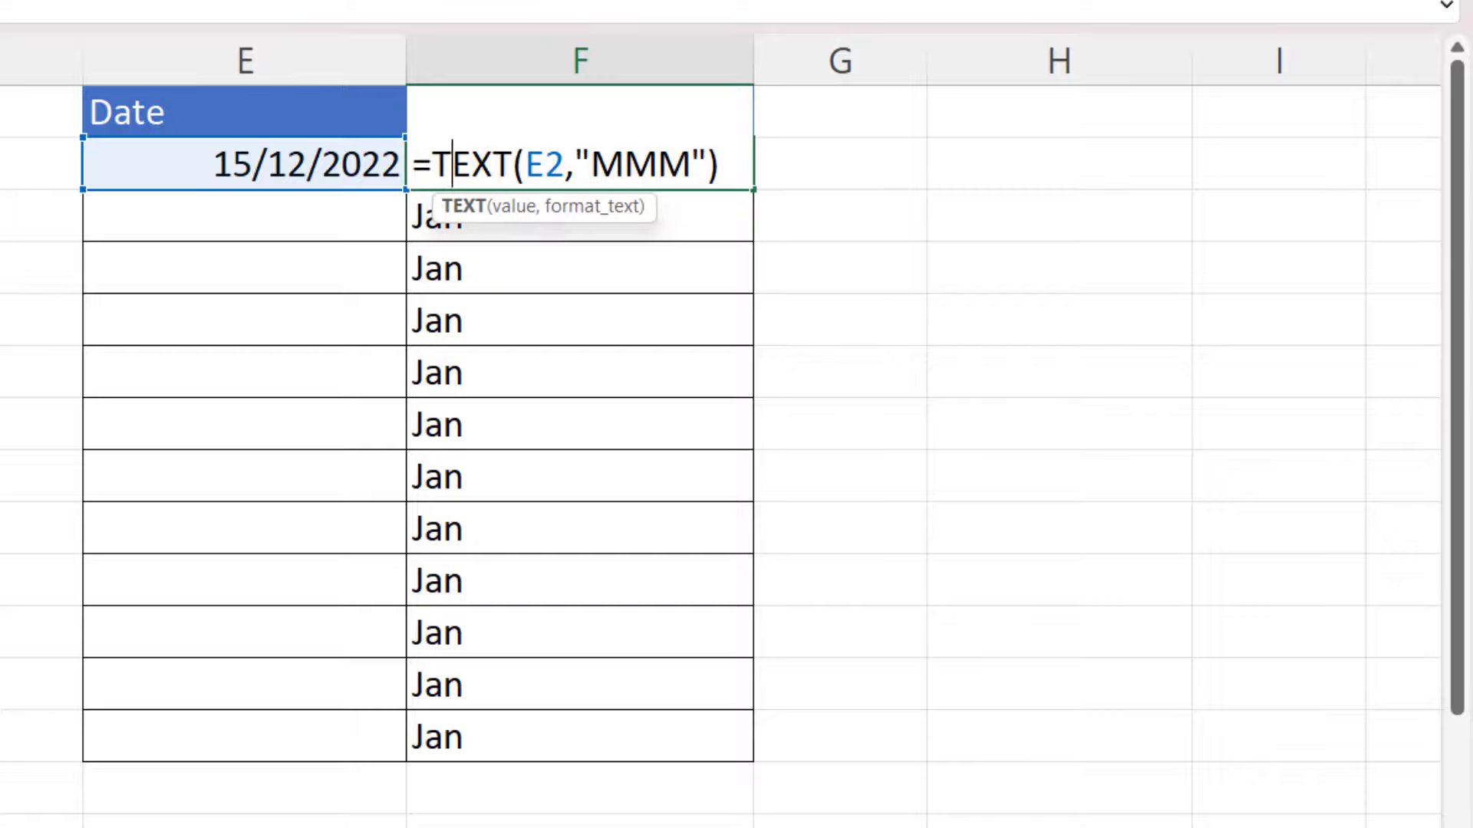
{"action": "key", "text": "Left"}
{"action": "type", "text": "IF("}
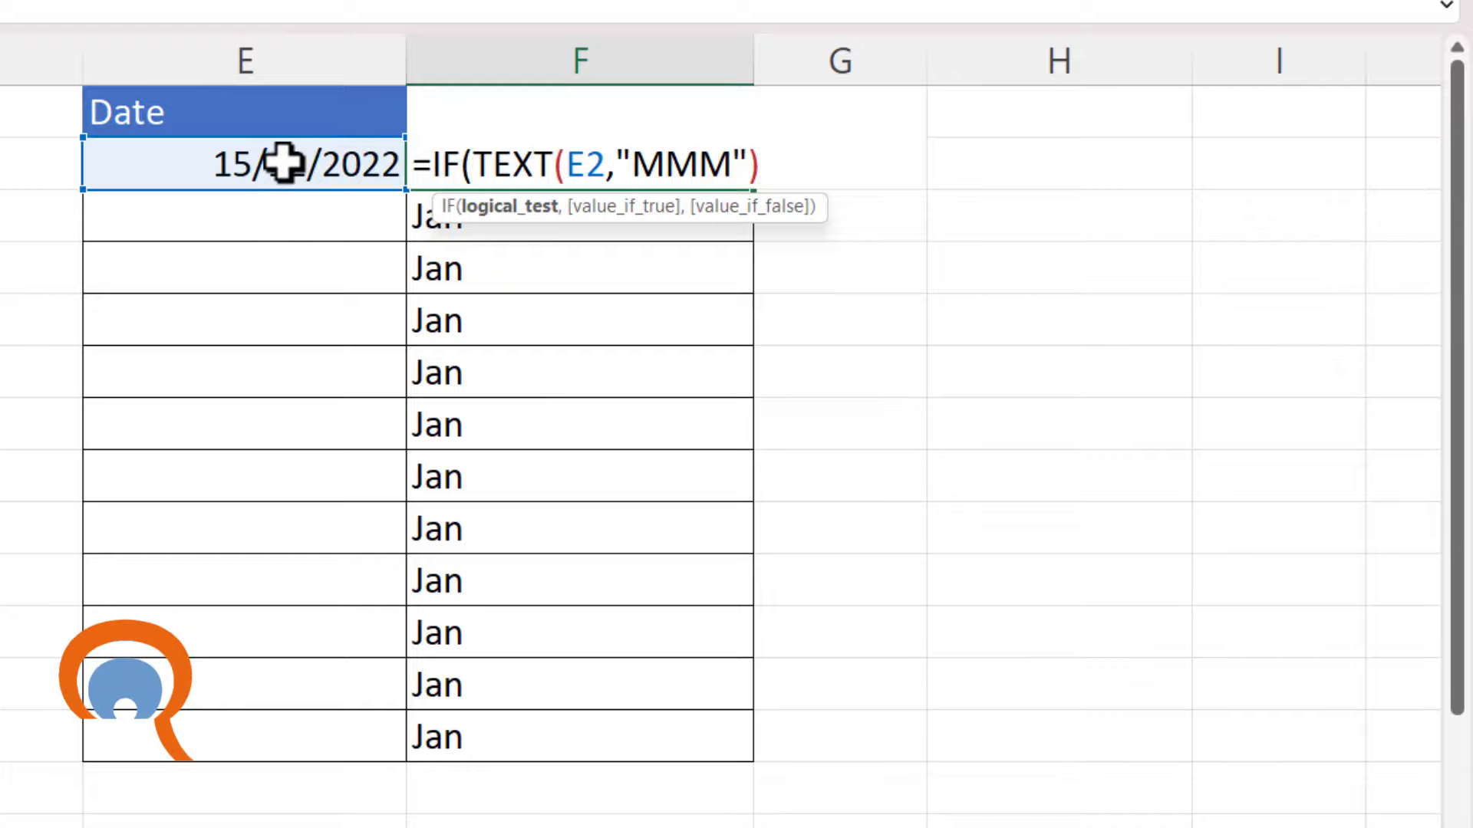
{"action": "left_click", "coordinate": [282, 162]}
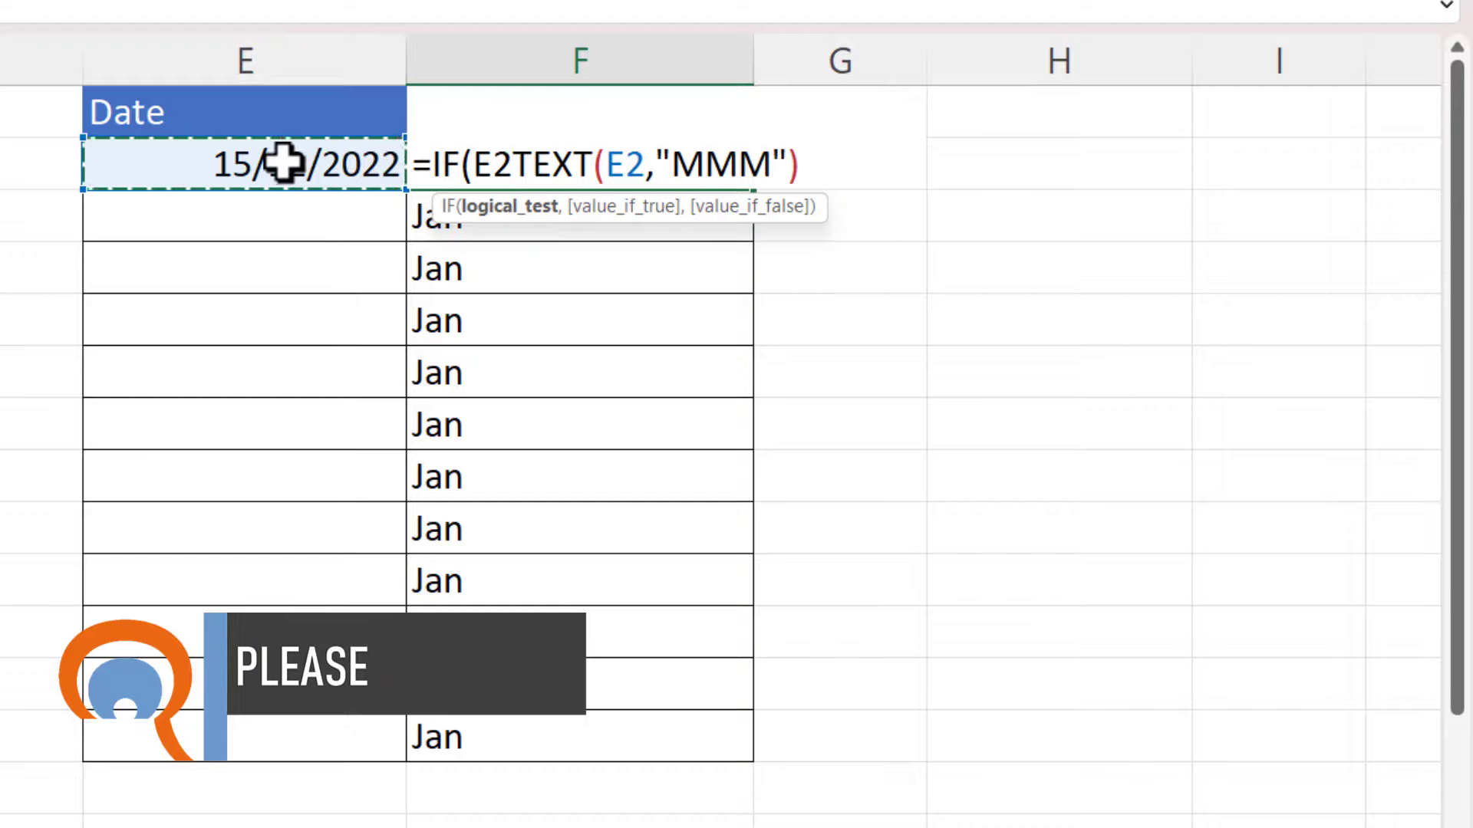
{"action": "type", "text": "=\"\""}
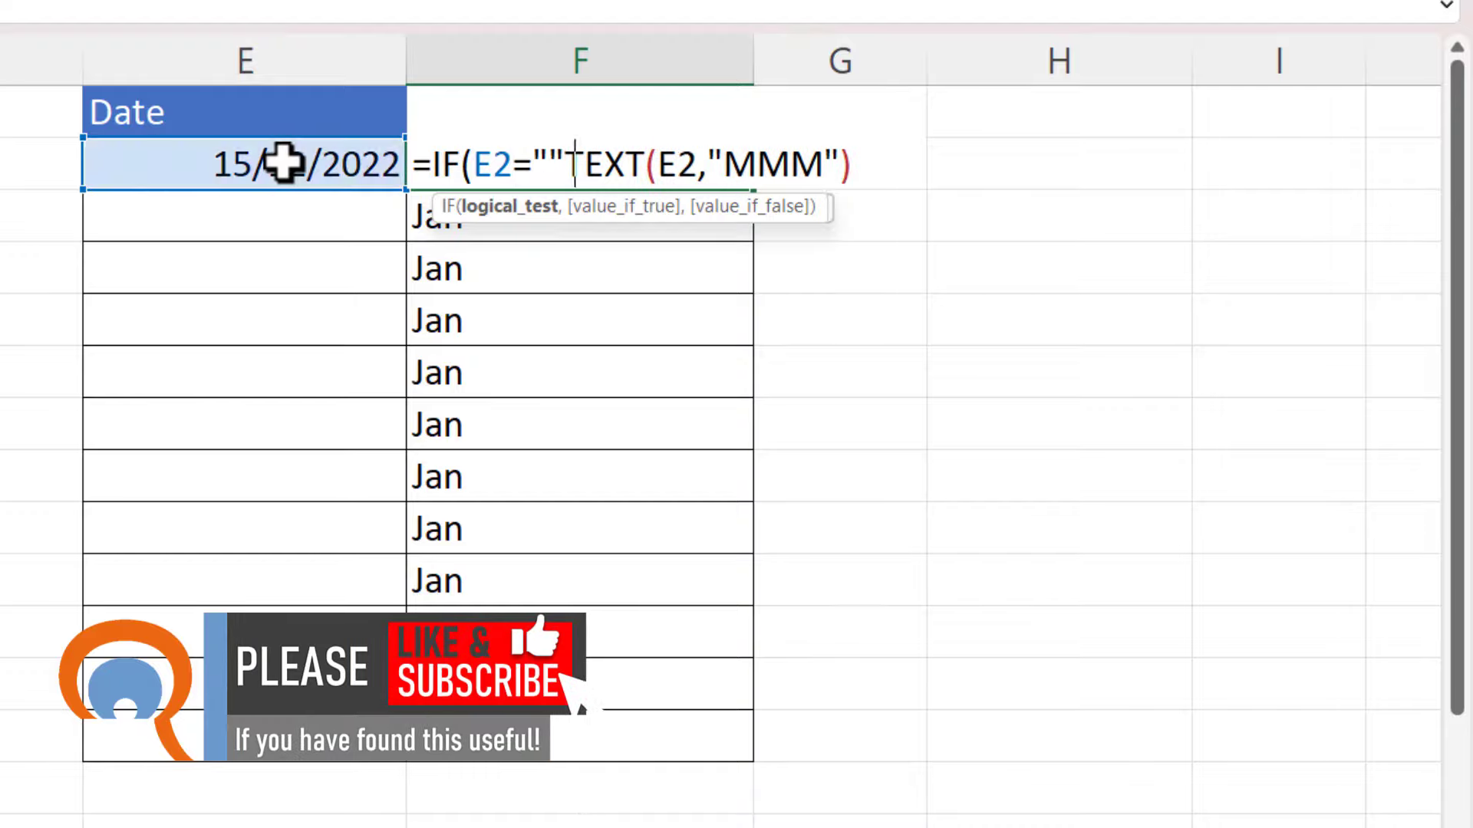
{"action": "type", "text": ",\"\","}
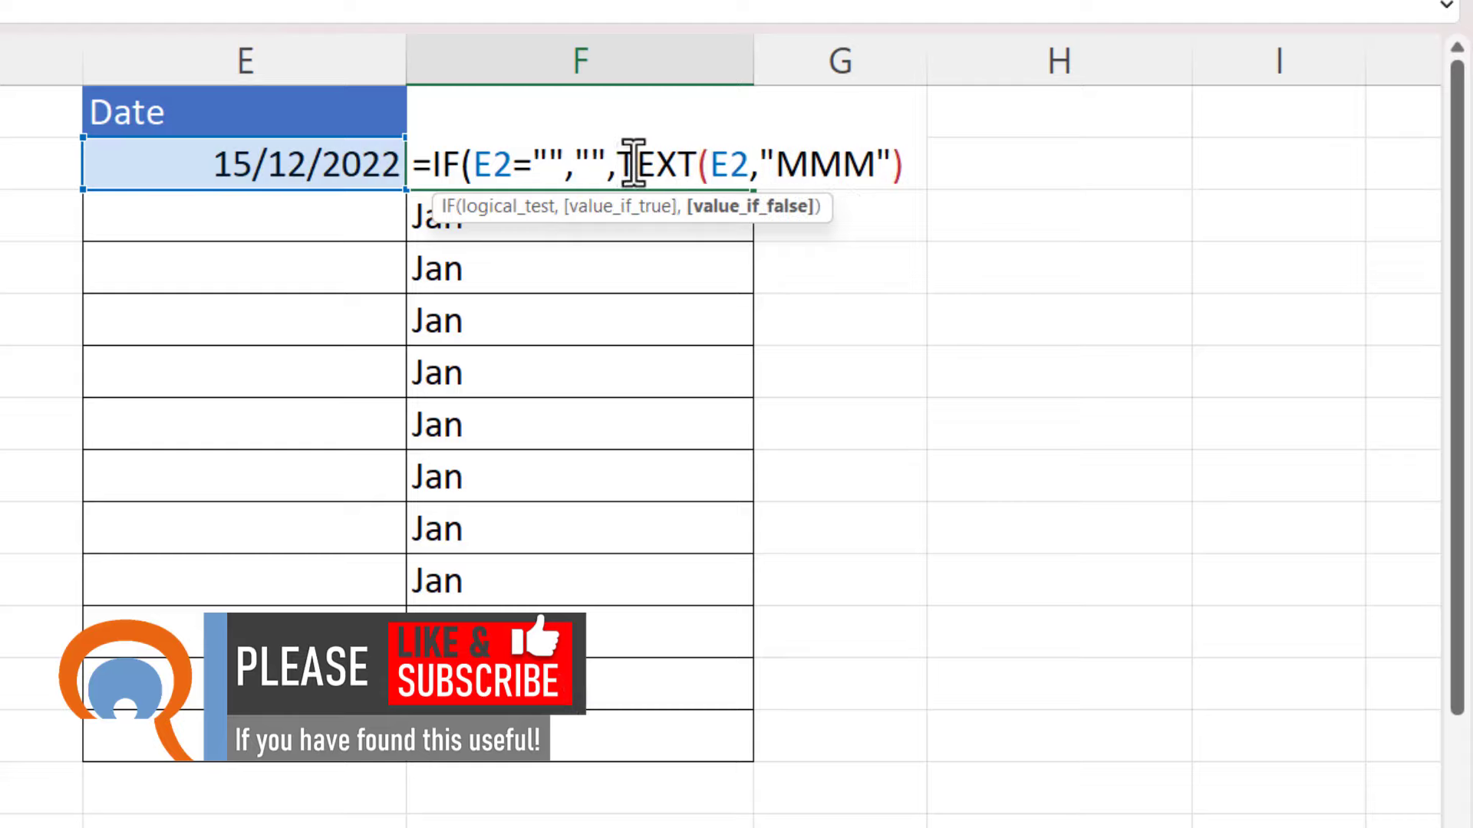
{"action": "left_click", "coordinate": [924, 164]}
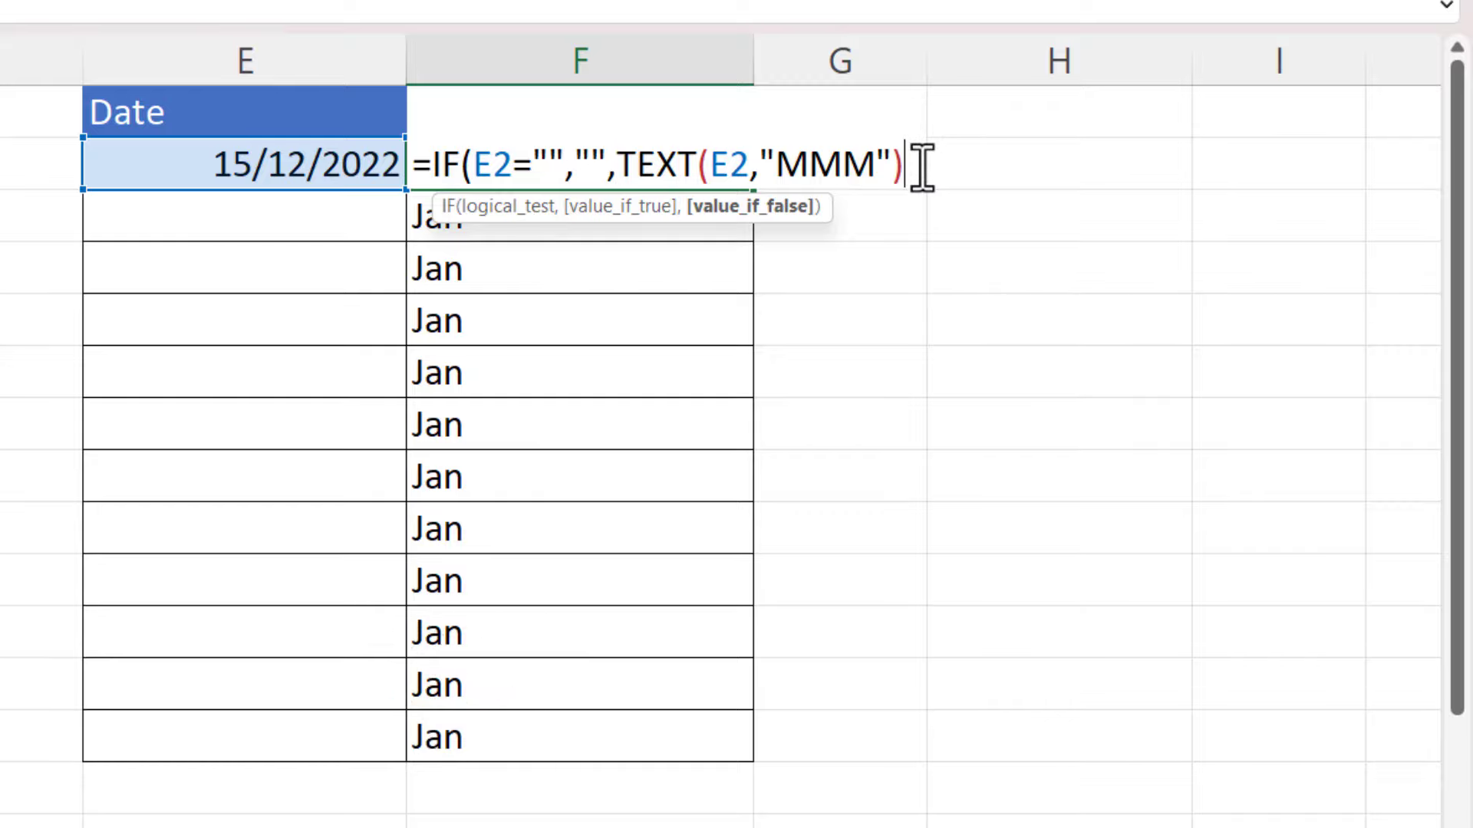
{"action": "type", "text": ")"}
{"action": "key", "text": "Return"}
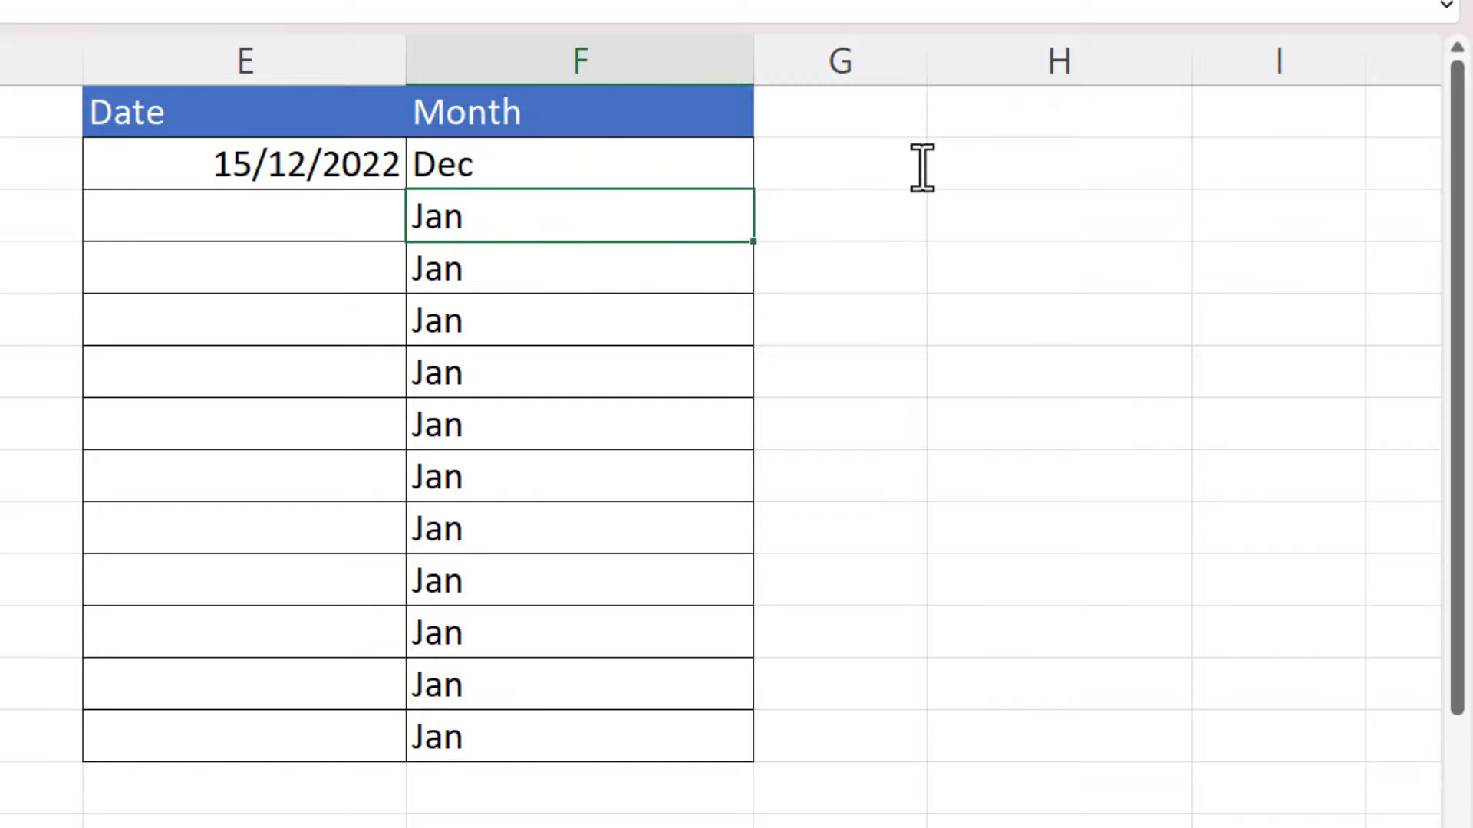
Fill the F2 IF month formula down to F13 and enter 12/16/2022 in E6.
{"action": "left_click", "coordinate": [714, 181]}
{"action": "double_click", "coordinate": [759, 194]}
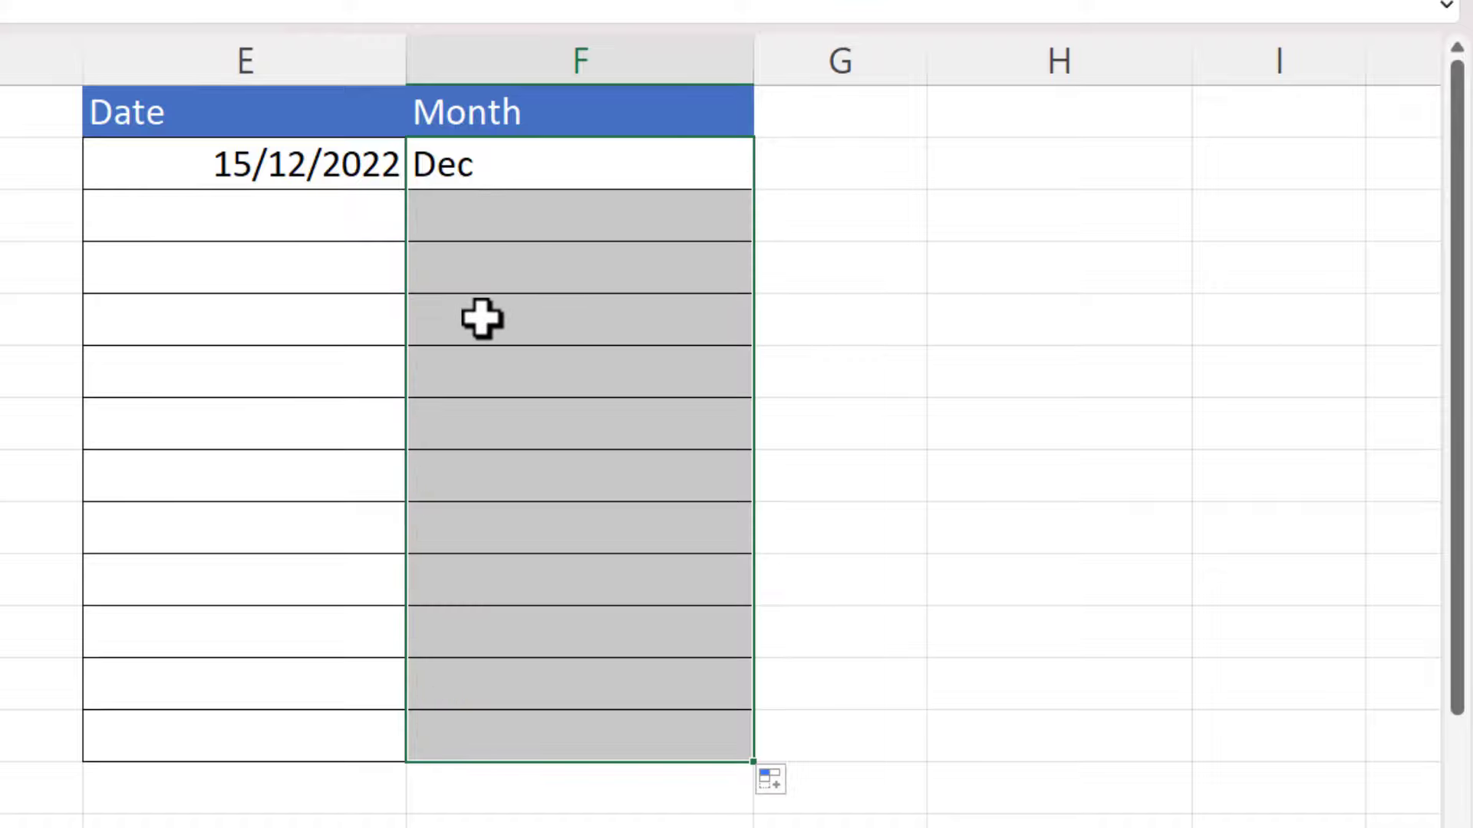
{"action": "left_click", "coordinate": [262, 379]}
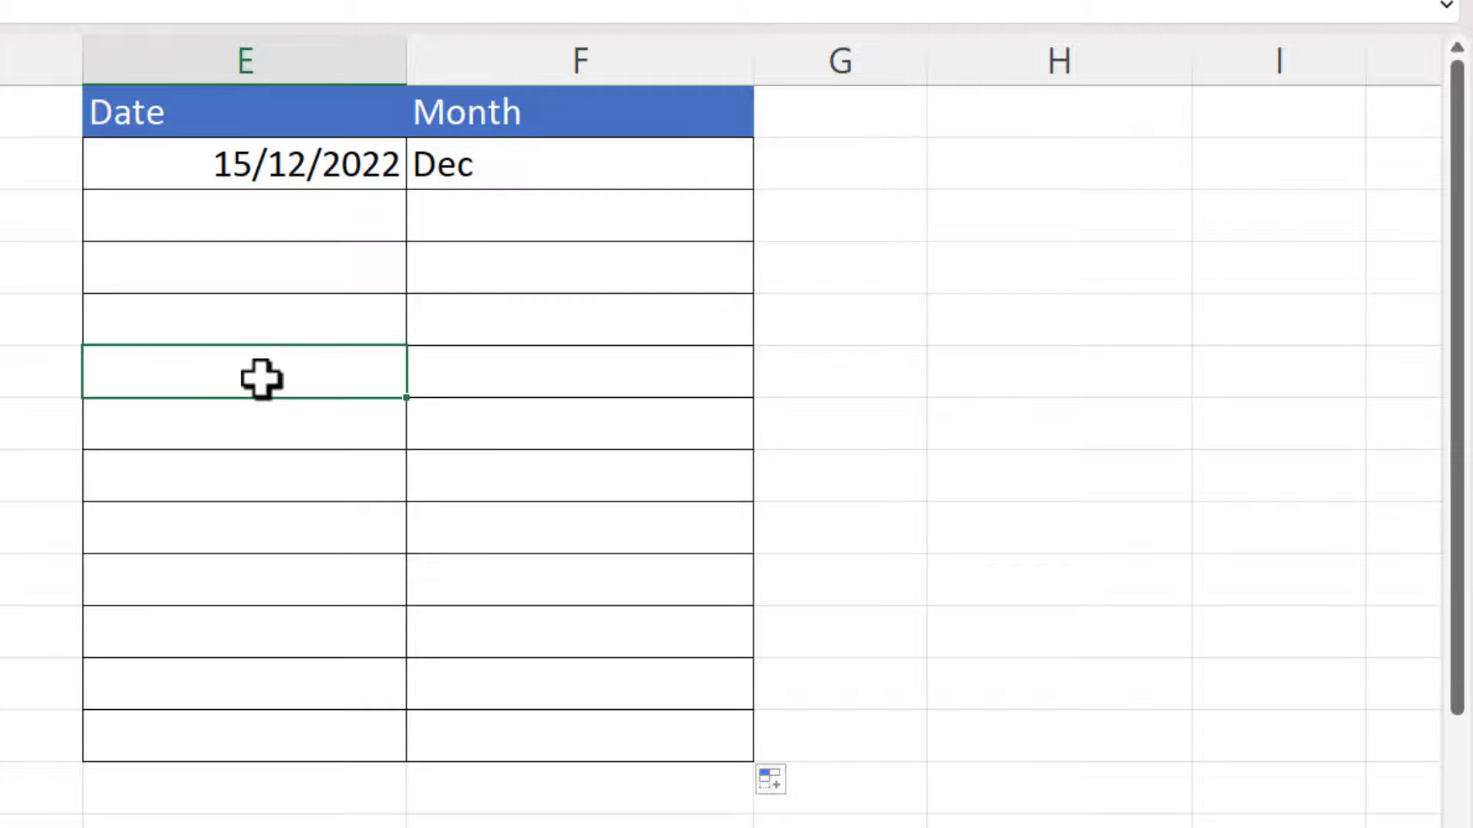
{"action": "type", "text": "12/16/2022"}
{"action": "key", "text": "Return"}
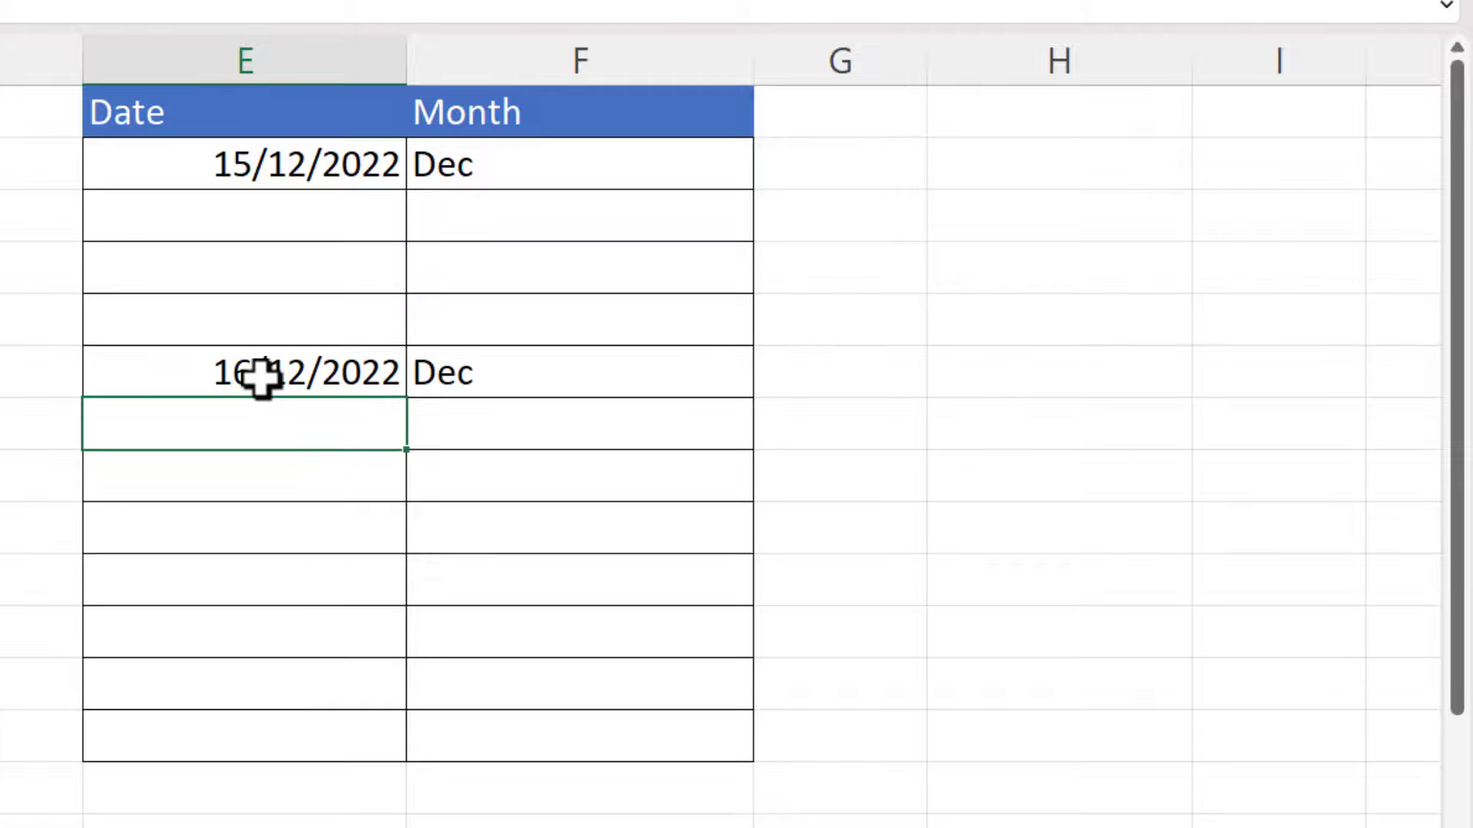